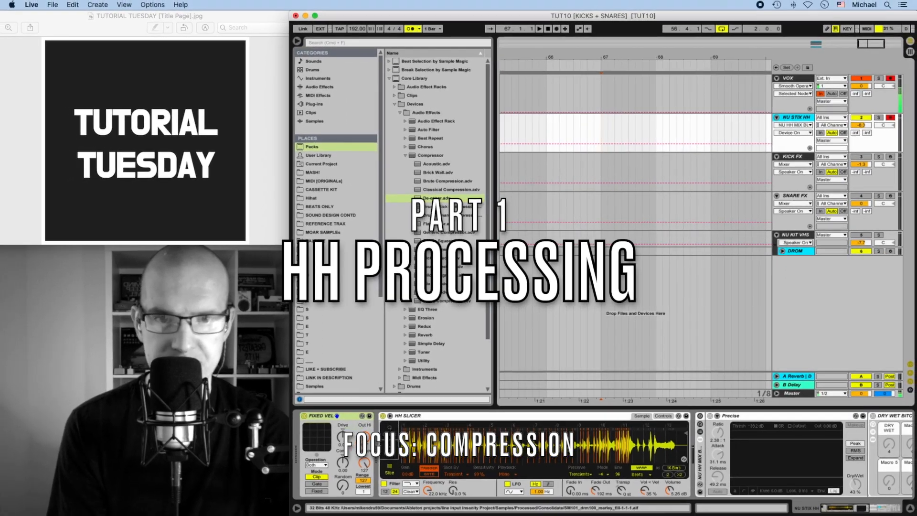
Record a hi-hat MIDI pattern on the NU STIX HH track from bar 67 and loop its first two bars
left_click(564, 15)
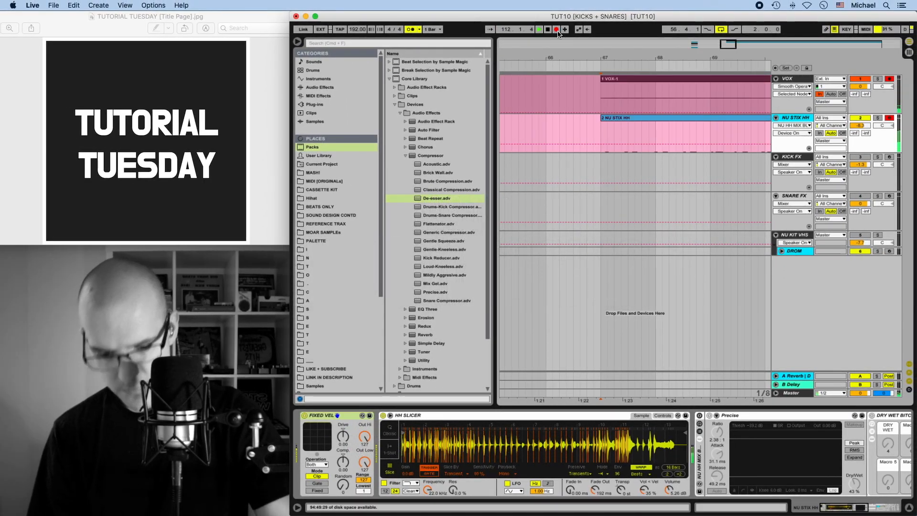
left_click(557, 31)
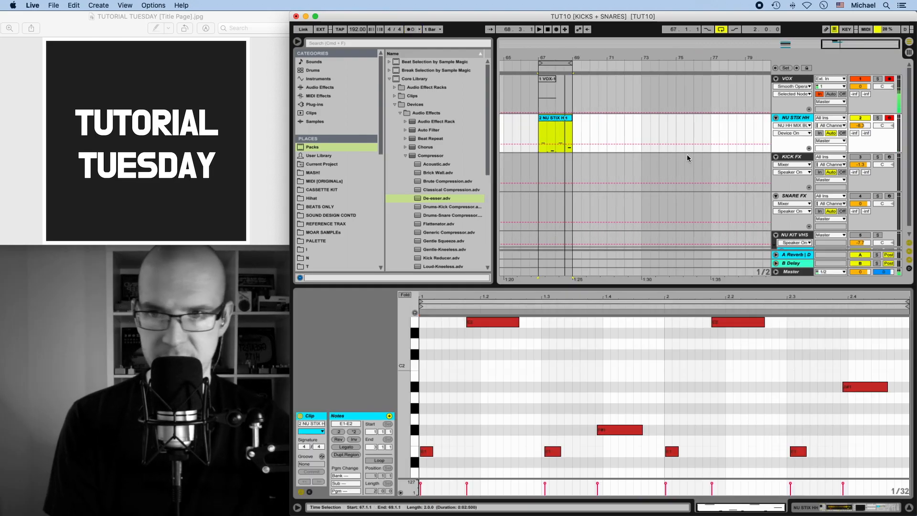
key("Tab")
key("Tab")
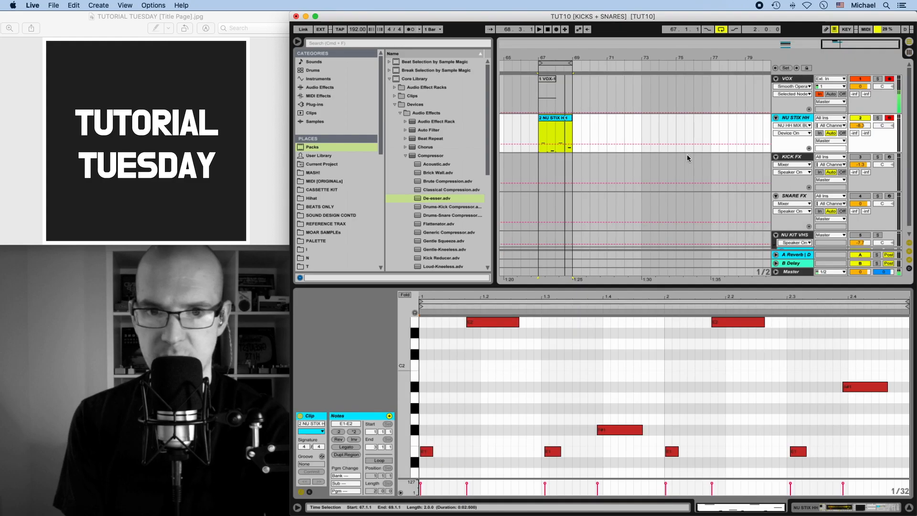
Play the hi-hat loop and bypass the NU HH MIX rack to check its peak volume in the mixer before effects
key("space")
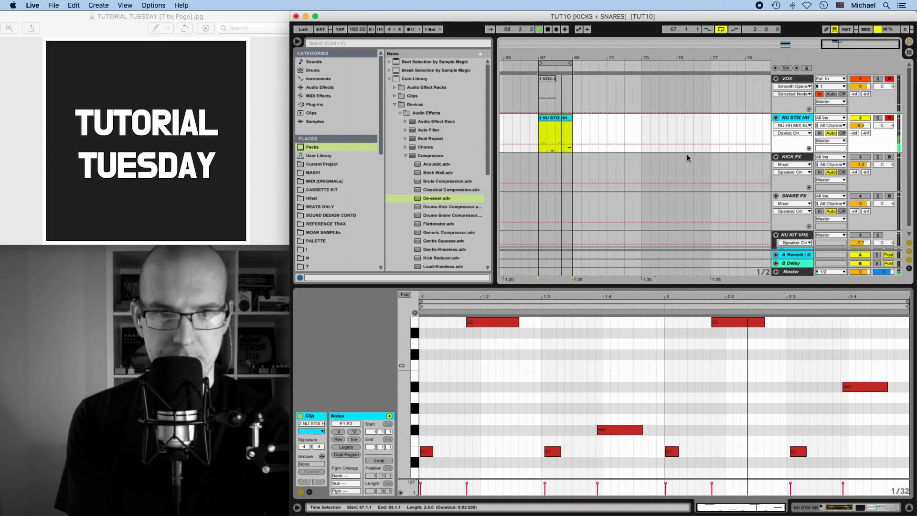
key("Tab")
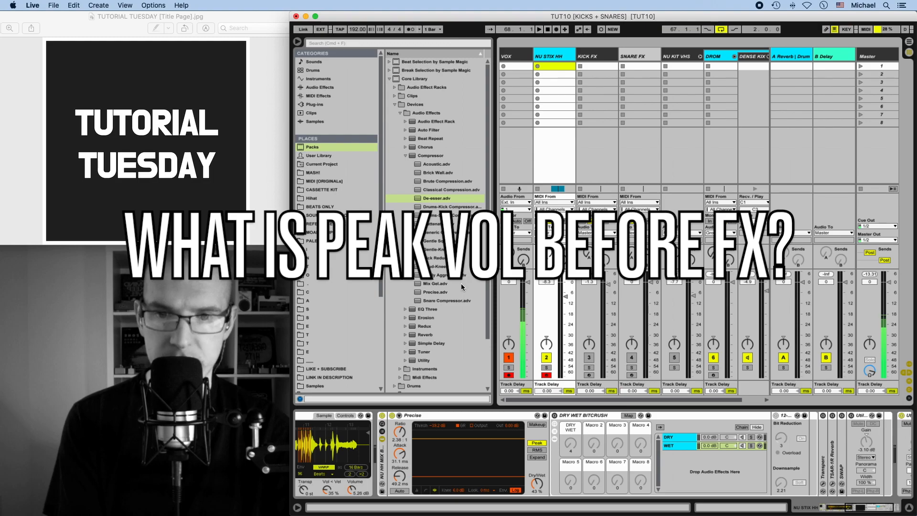
left_click(382, 416)
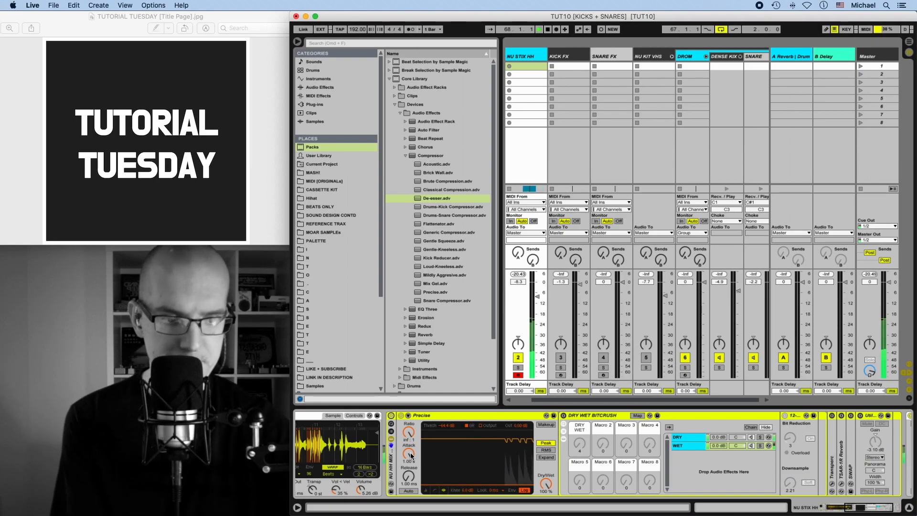
Set the Precise compressor to threshold -28.6 dB, attack 40.5 ms, release 82.0 ms and dry/wet 25 %, and toggle the rack for comparison
left_click_drag(411, 455, 411, 473)
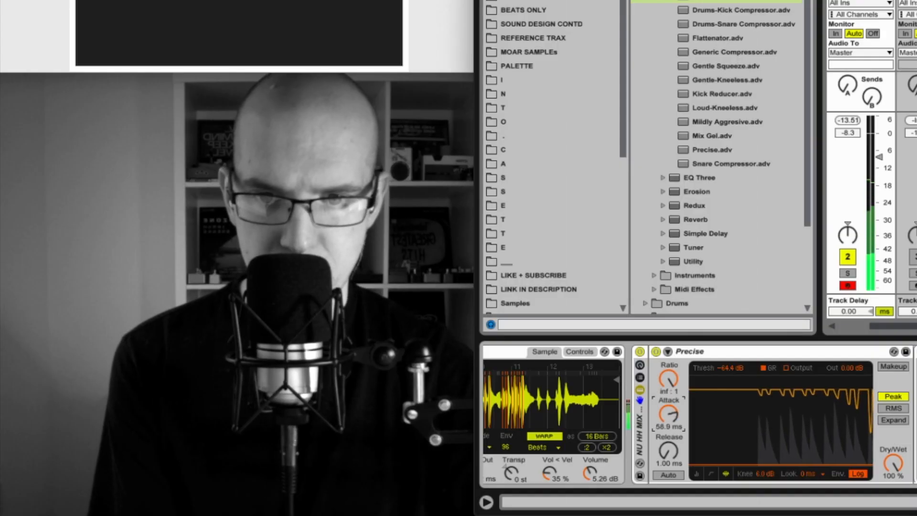
left_click_drag(668, 414, 669, 420)
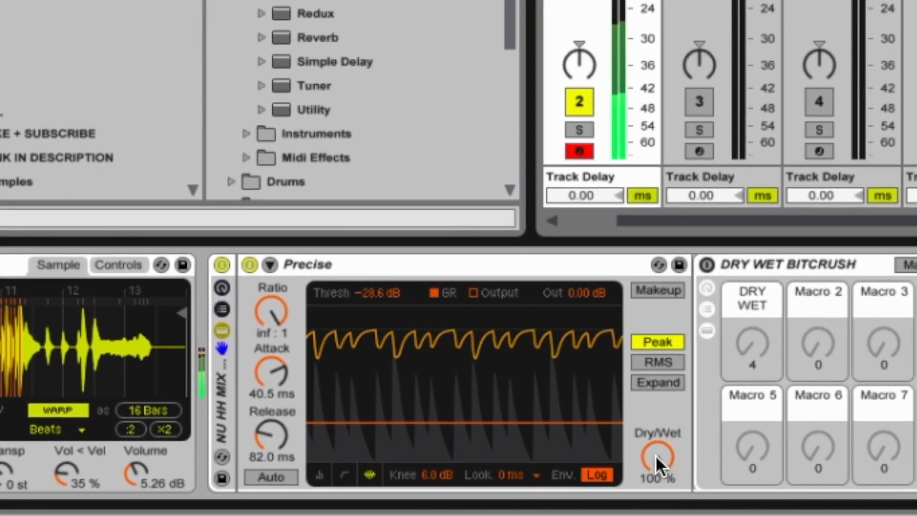
left_click_drag(642, 458, 673, 501)
left_click_drag(705, 446, 705, 456)
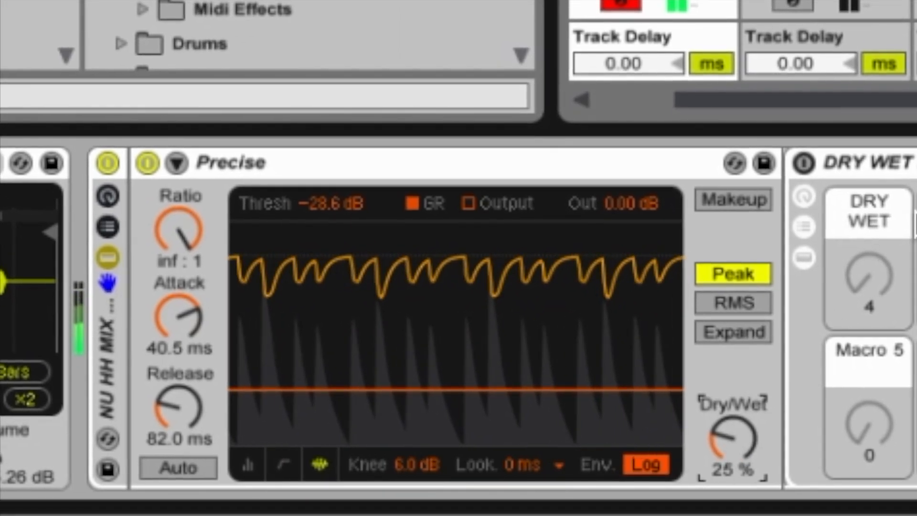
left_click(115, 169)
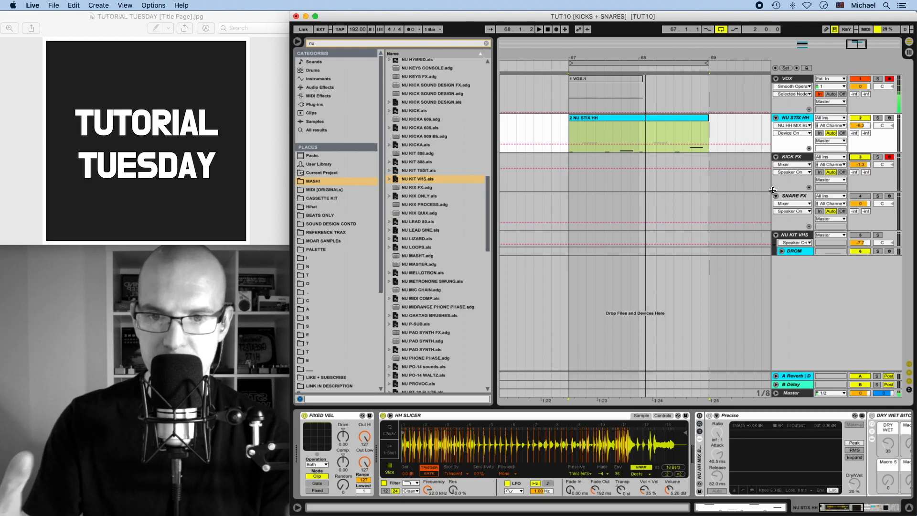
Record a kick pattern on the KICK FX track from bar 67, alongside the repeated hi-hat clips
left_click(798, 186)
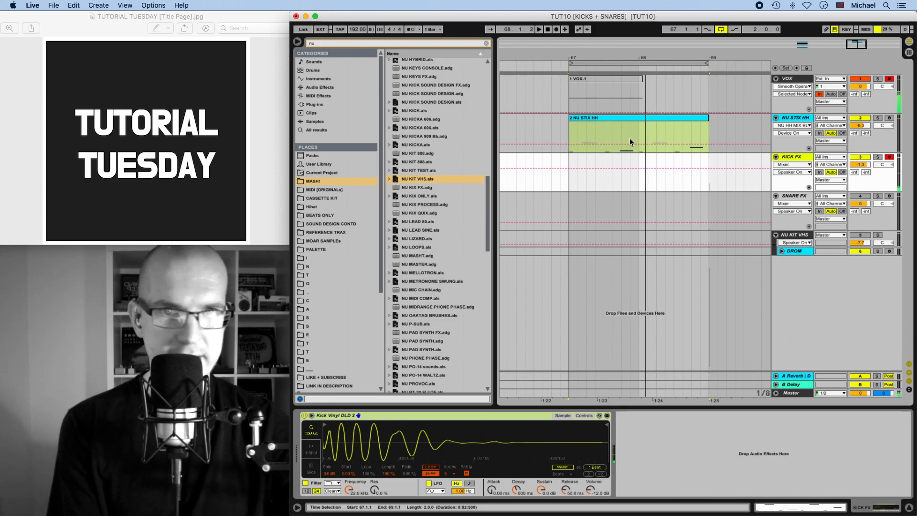
left_click(556, 30)
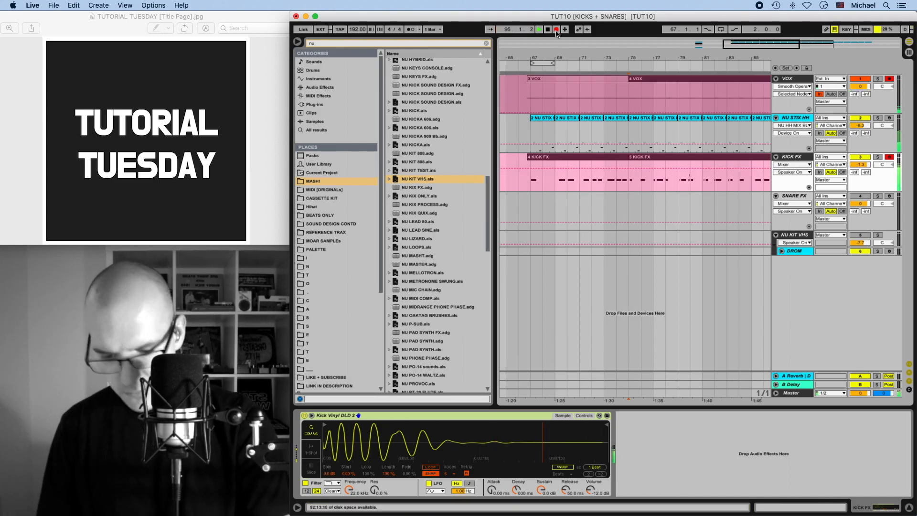
key("space")
Record a snare pattern on the SNARE FX track starting from 94.3.1, over the kick and hi-hats
scroll(634, 160, "right", 10)
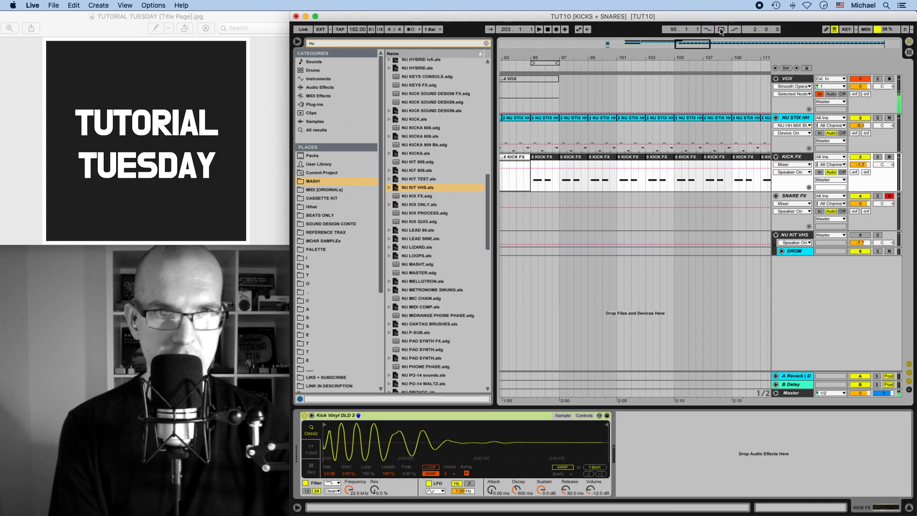
left_click(521, 221)
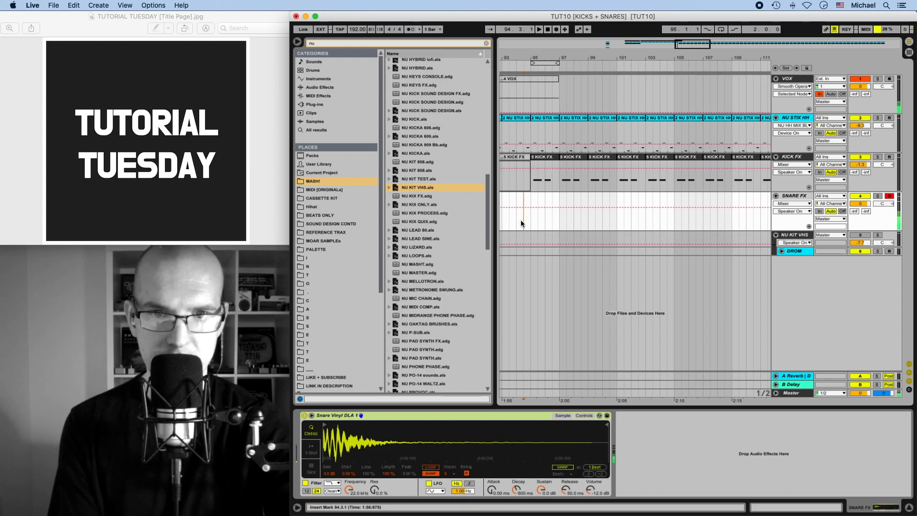
left_click(556, 29)
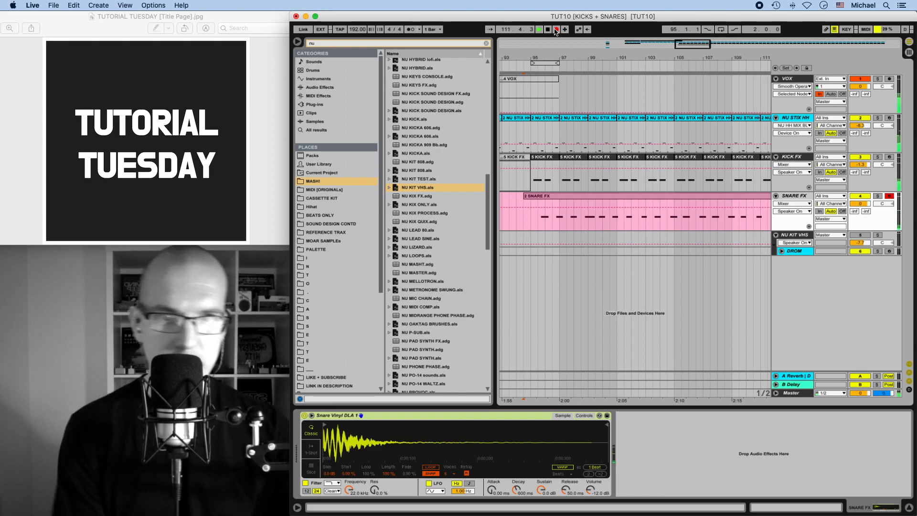
Split off the two-bar snare section from bar 109 to 111 and duplicate it along the SNARE FX track
left_click(708, 222)
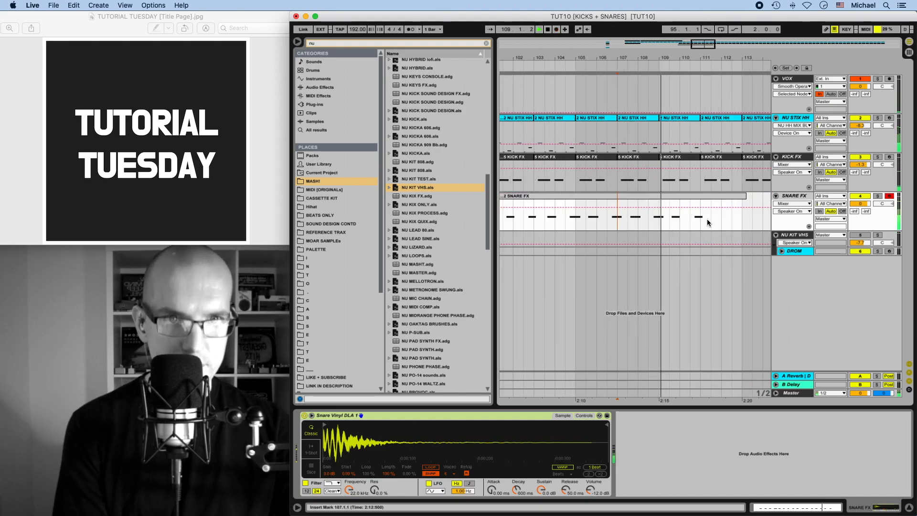
left_click_drag(660, 224, 693, 224)
left_click(688, 197)
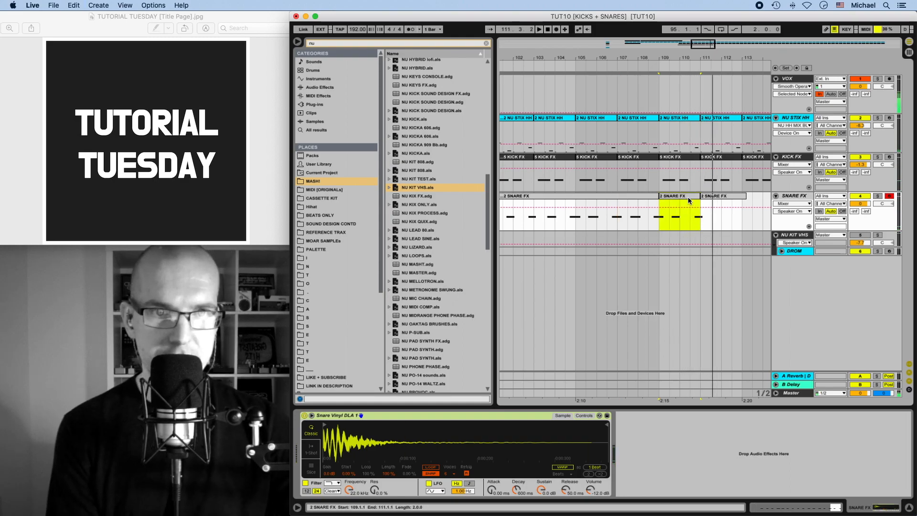
key("super+d")
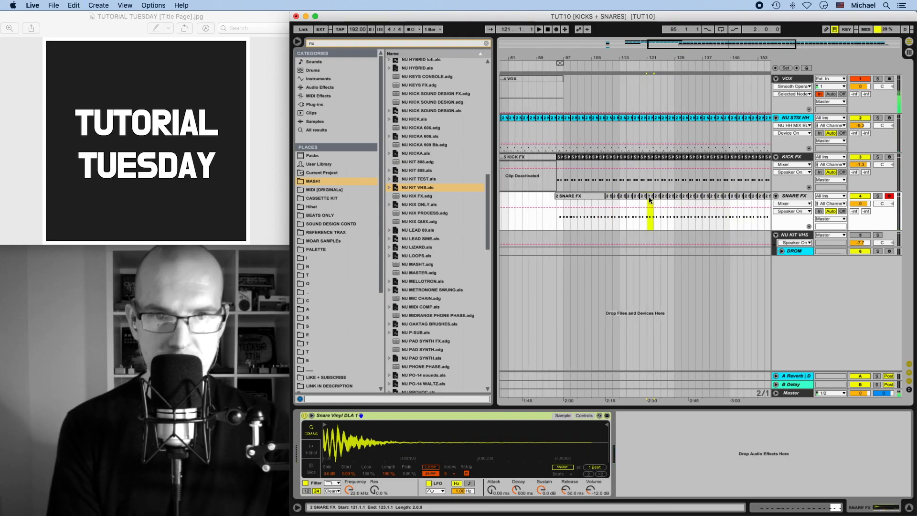
Play back the drums and loop the two-bar SNARE FX clip starting at bar 127
key("space")
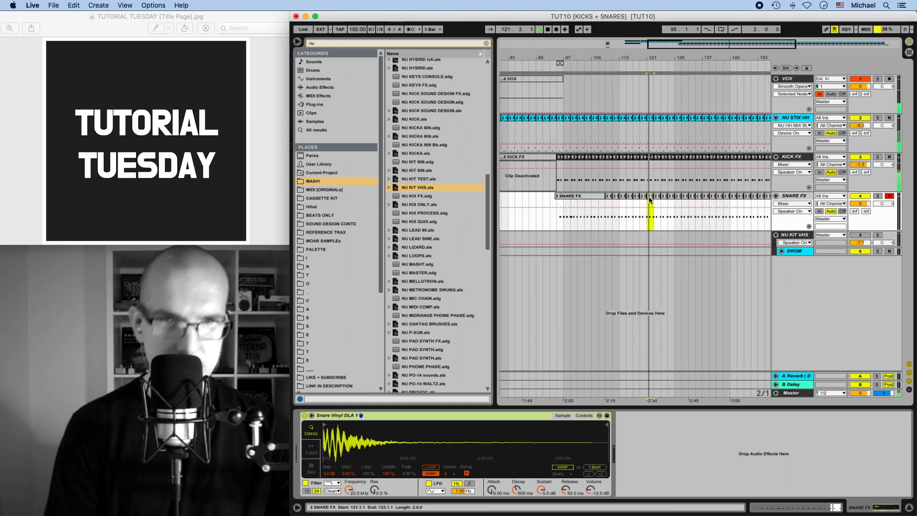
key("Tab")
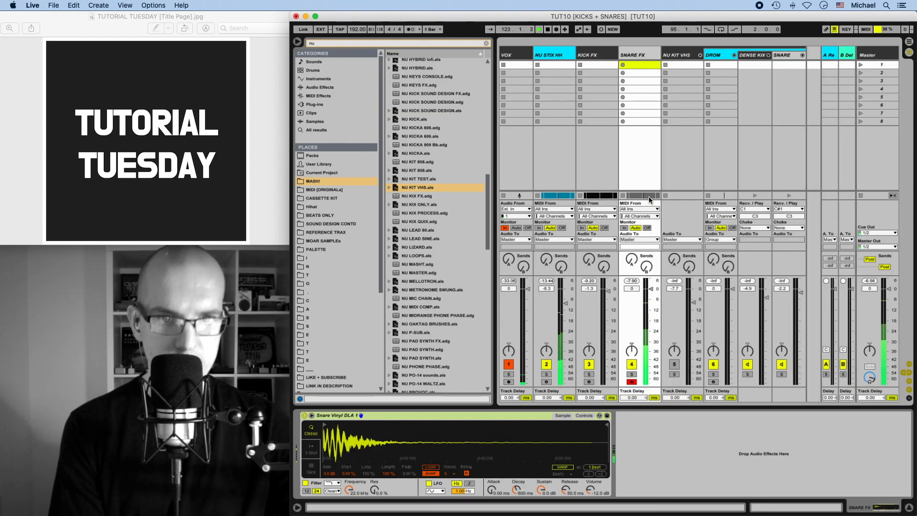
key("Tab")
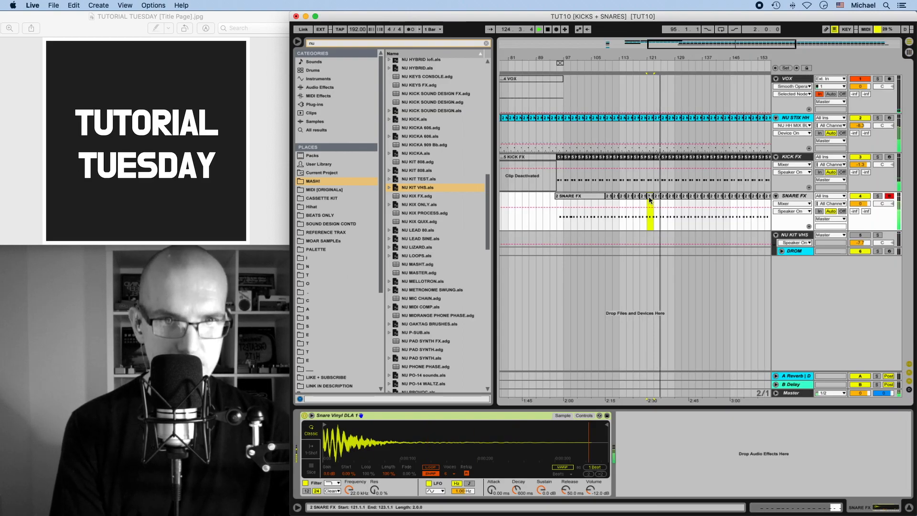
key("plus")
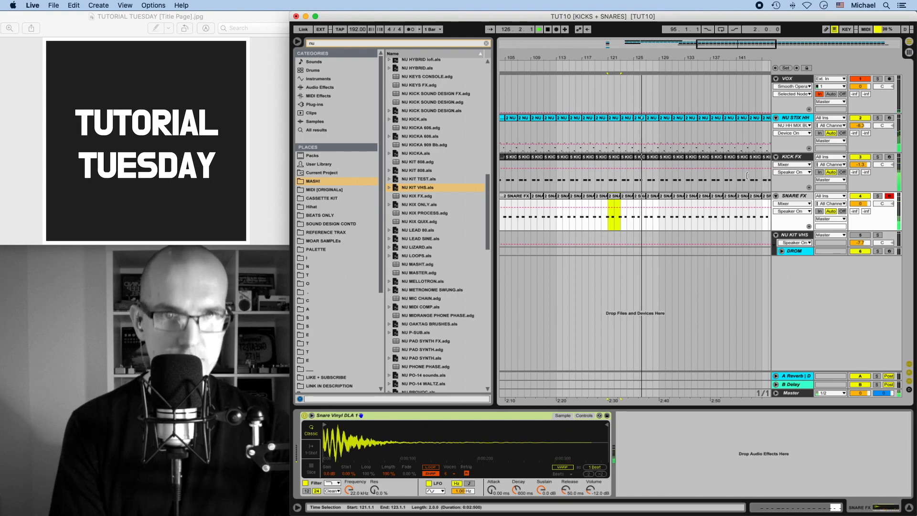
key("plus")
left_click(631, 194)
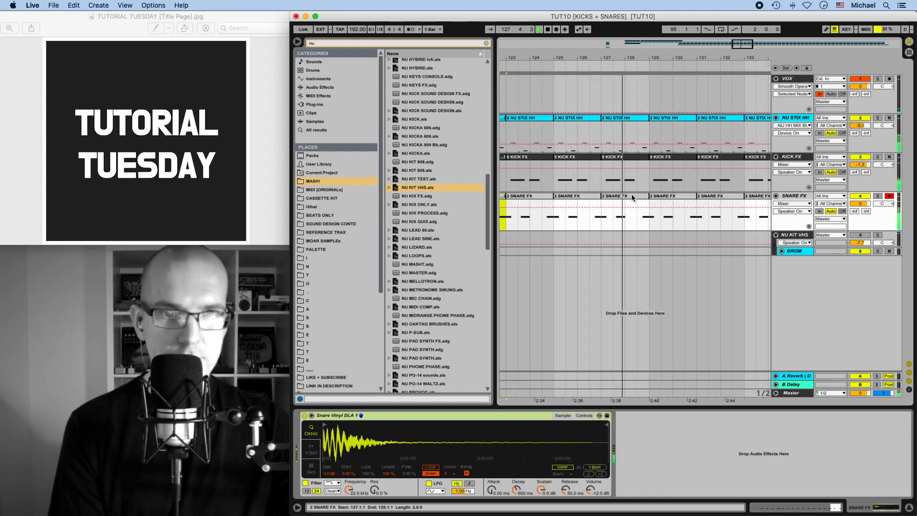
key("ctrl+l")
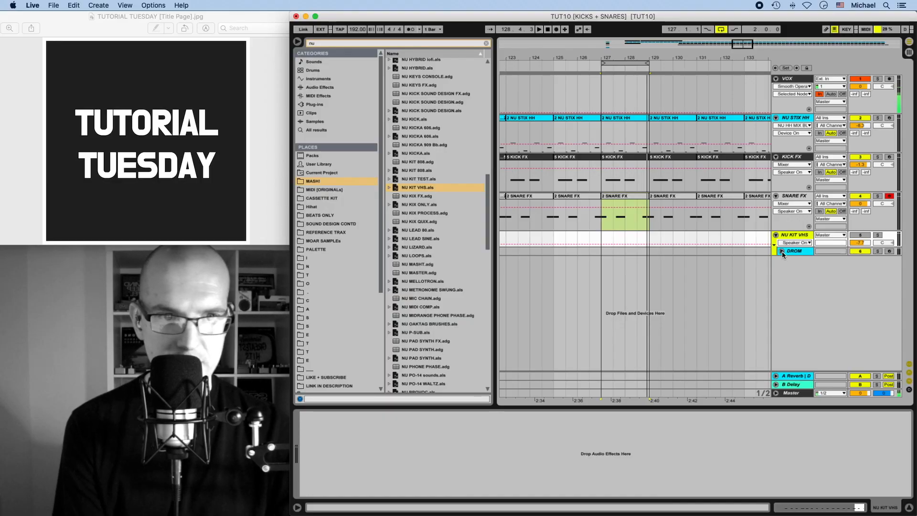
Unfold the DROM drum rack track and copy the NU KIX PROCESS effect rack from its kick chain to the KICK FX track
left_click(782, 251)
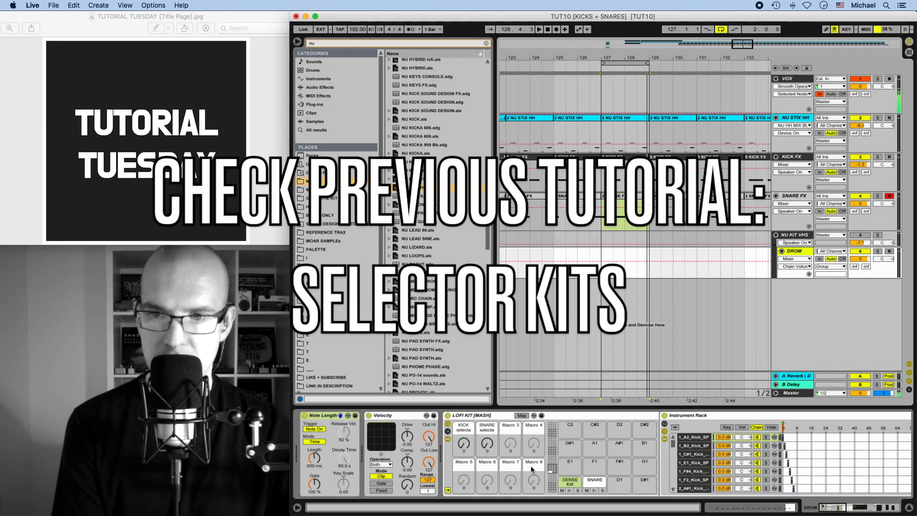
left_click(596, 481)
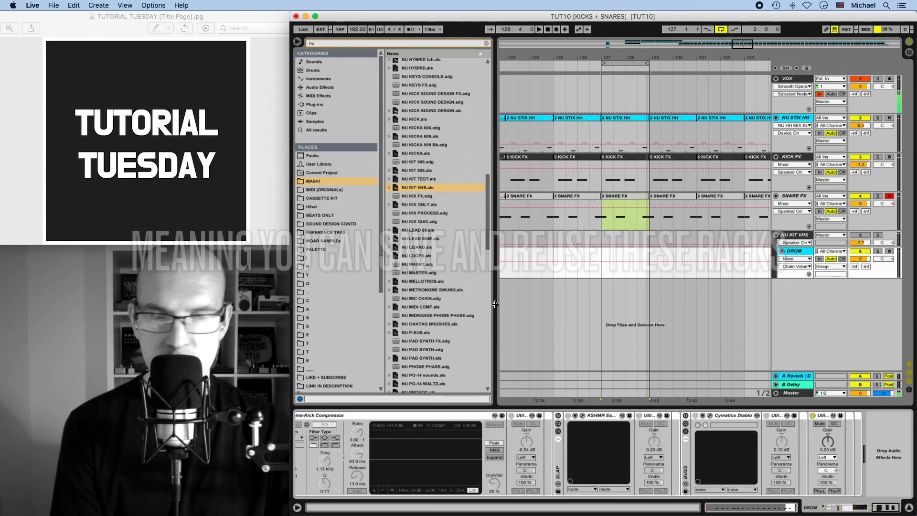
scroll(499, 422, "left", 3)
scroll(499, 422, "left", 4)
left_click(514, 417)
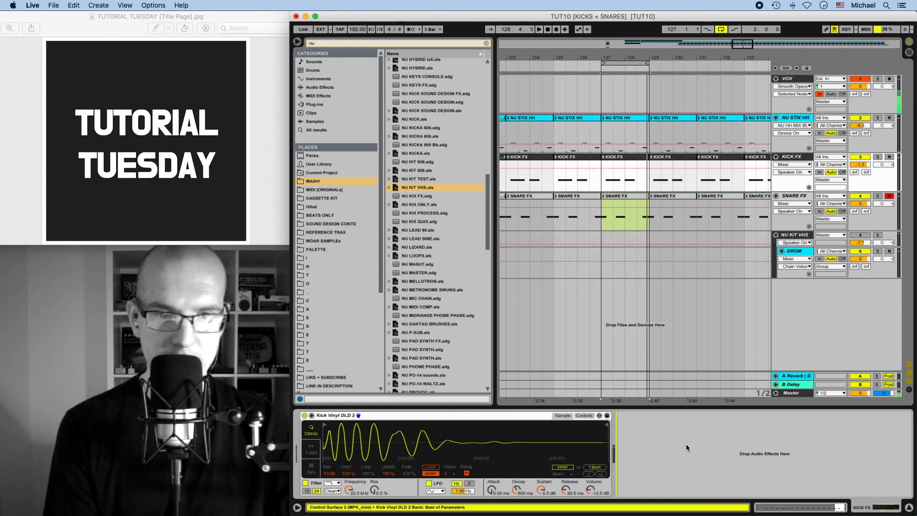
Copy the NU SNARE PROCESS effect rack from the drum rack's SNARE chain to the SNARE FX track
key("Tab")
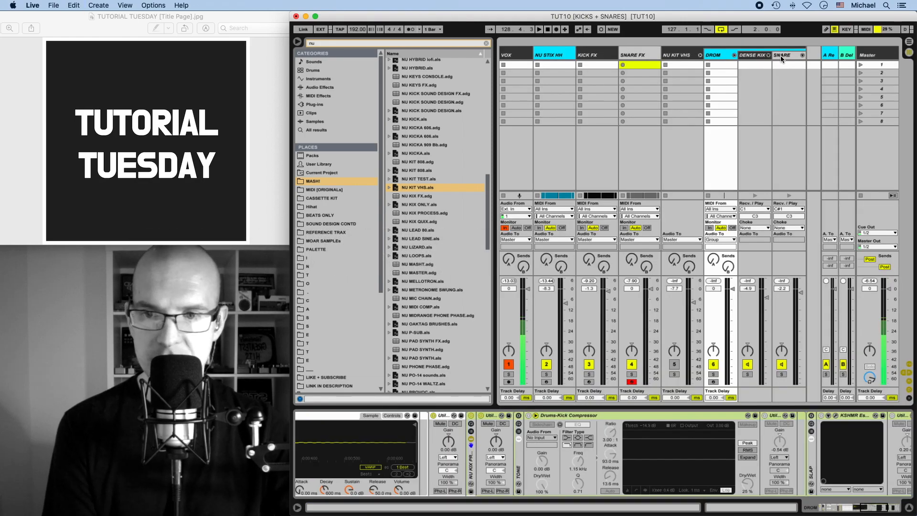
left_click(566, 432)
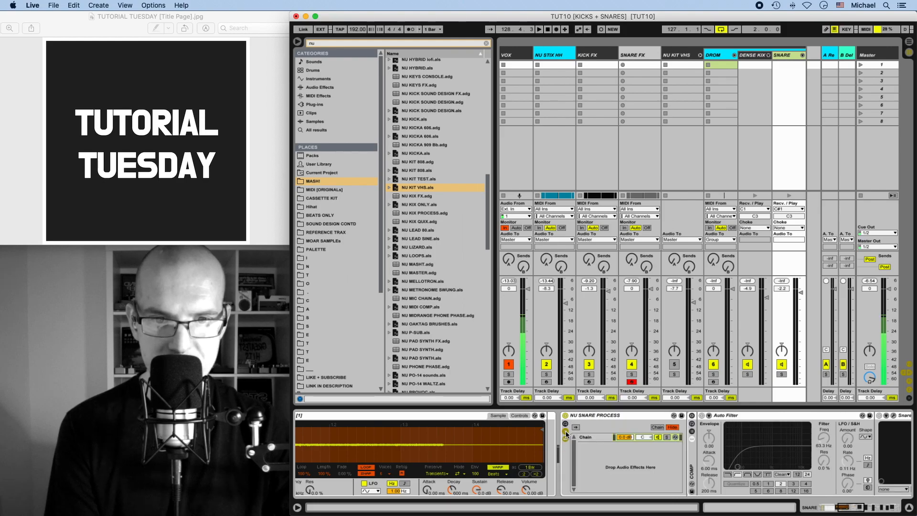
left_click(599, 417)
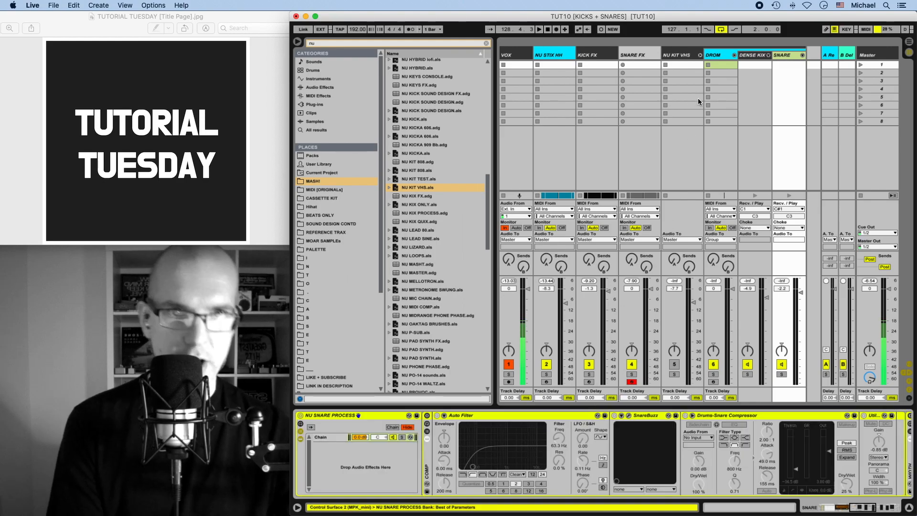
left_click(641, 53)
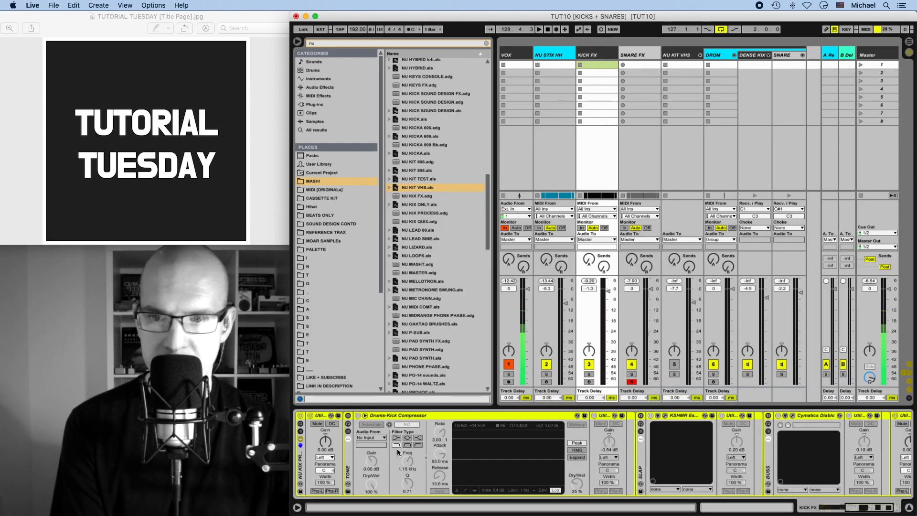
Switch the first Utility on the KICK FX track to the Right channel and back to Left
left_click(326, 459)
left_click(327, 460)
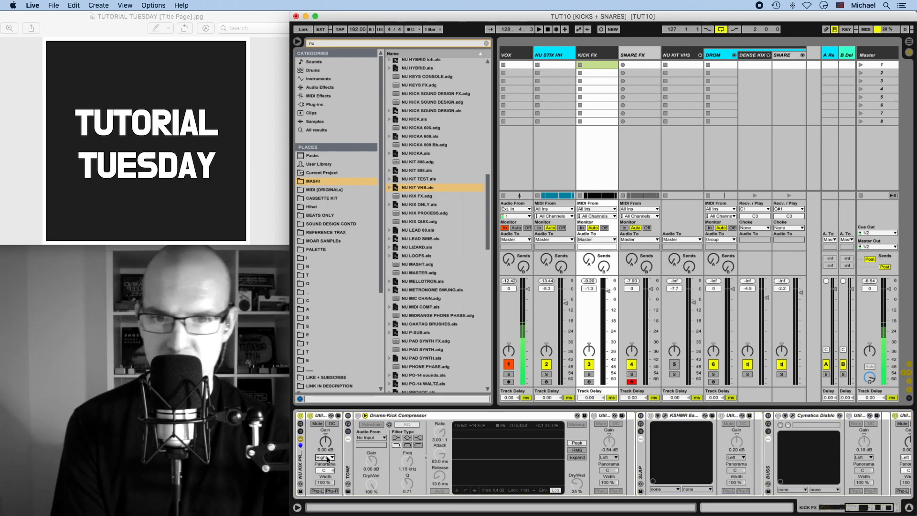
left_click(327, 459)
left_click(328, 464)
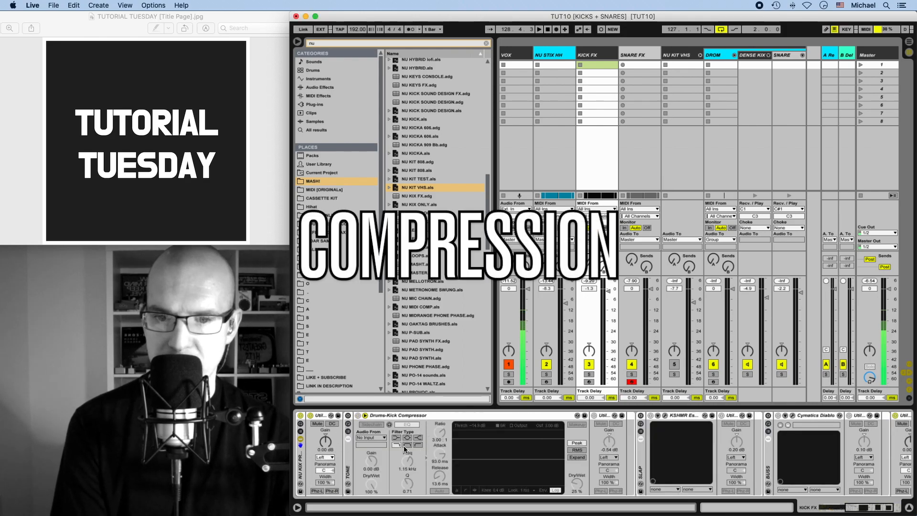
Turn on the KICK FX TONE rack and set its compressor to an infinite ratio, 33.0 ms attack, 73.9 ms release and a lower threshold
left_click(349, 436)
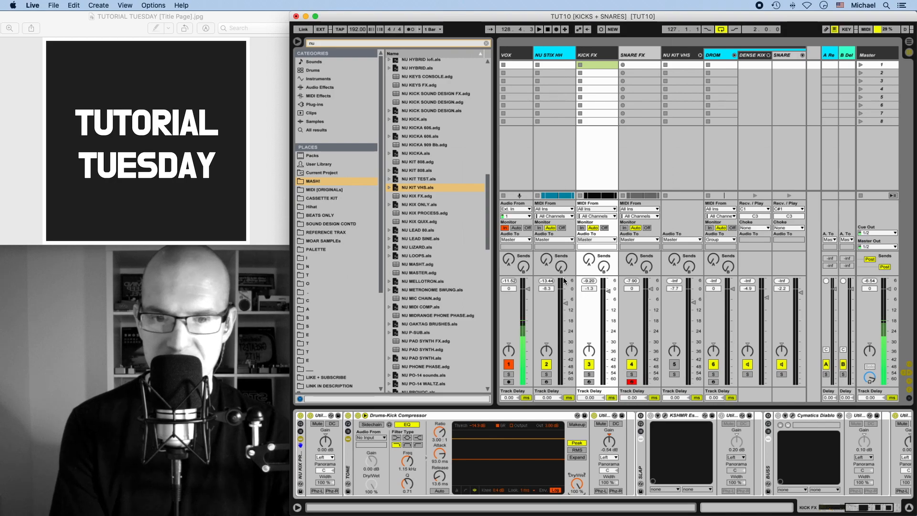
left_click_drag(439, 476, 439, 494)
left_click_drag(439, 453, 439, 416)
left_click_drag(526, 467, 527, 485)
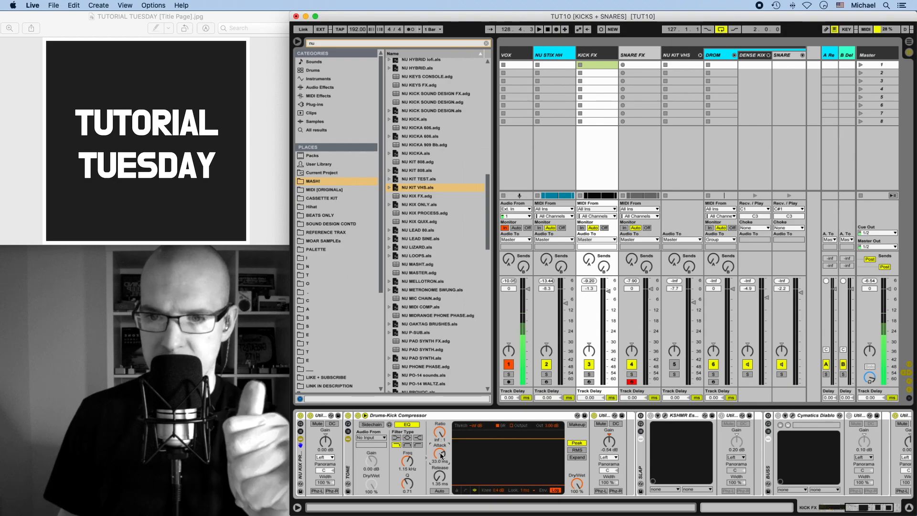
left_click_drag(440, 476, 439, 458)
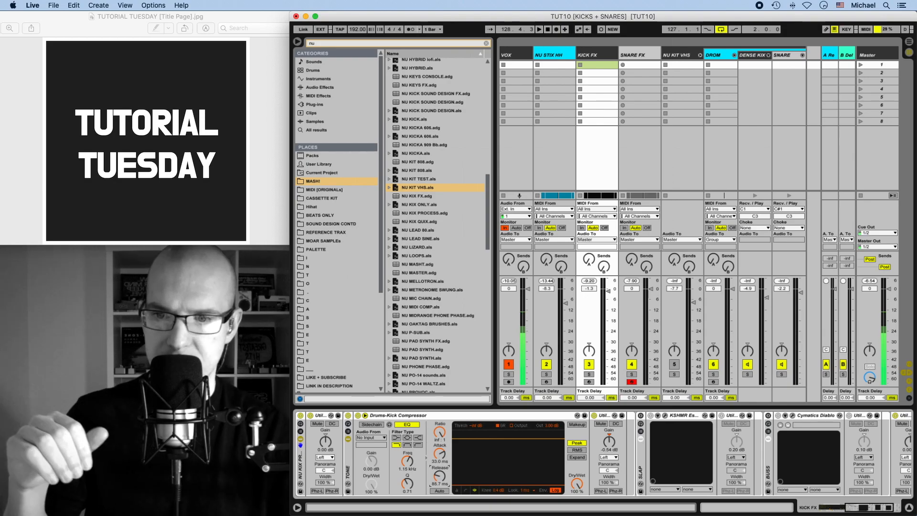
left_click_drag(440, 458, 439, 476)
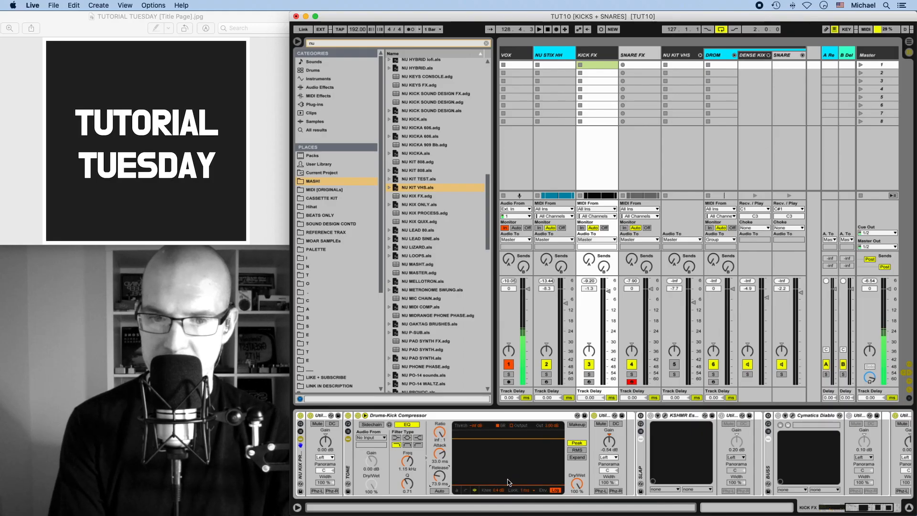
Raise the Drums-Kick Compressor's threshold, adjust its Dry/Wet mix and set the ratio to 3.60:1
left_click(502, 488)
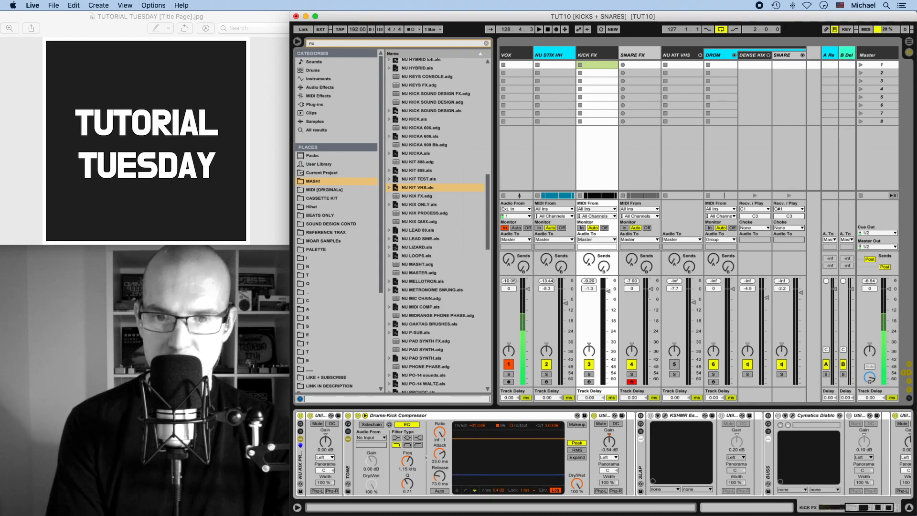
left_click_drag(576, 484, 577, 480)
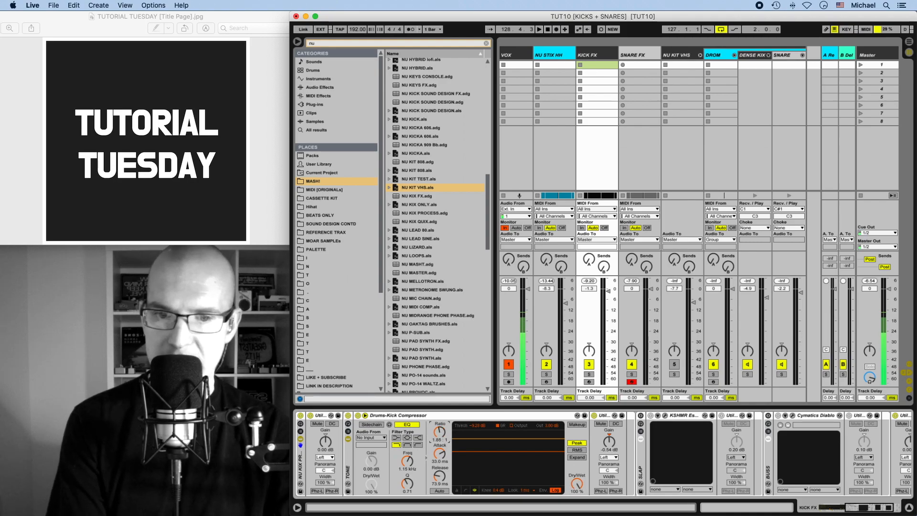
left_click_drag(439, 432, 439, 439)
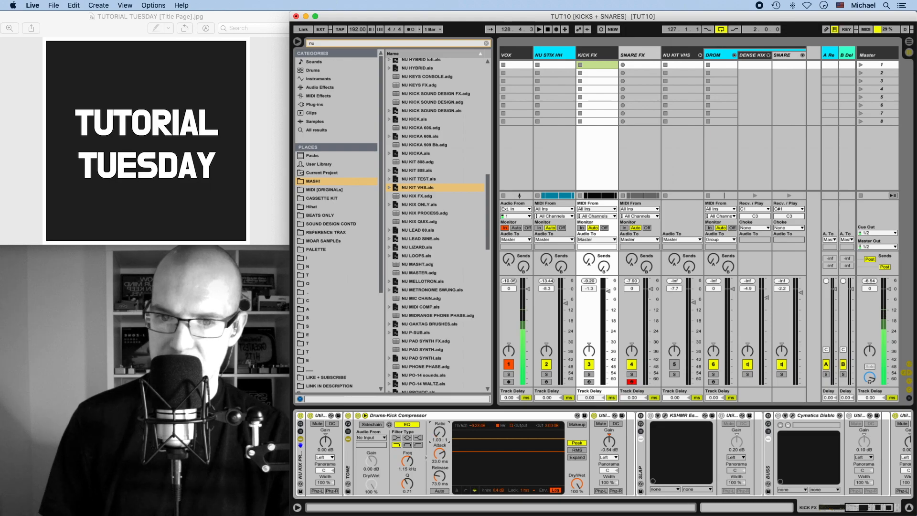
mouse_move(440, 432)
left_mouse_down()
mouse_move(439, 420)
mouse_move(439, 431)
left_mouse_up()
Turn on the SLAP rack and open the KSHMR Essentials Kick plug-in, placing its window over the browser
left_click(641, 416)
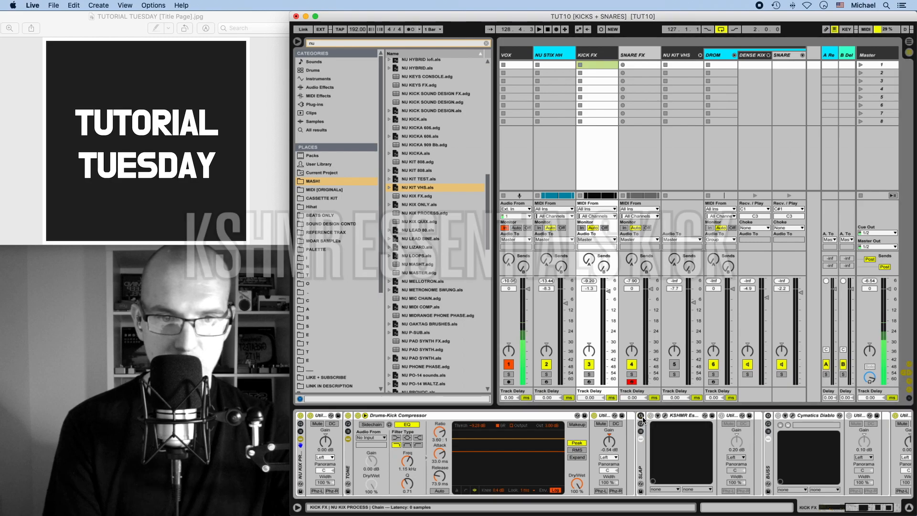
left_click(665, 416)
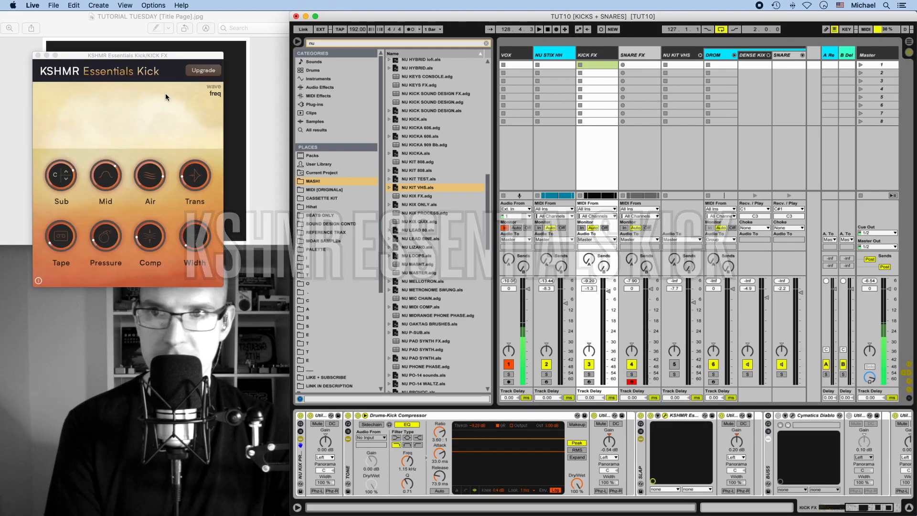
left_click_drag(152, 59, 427, 42)
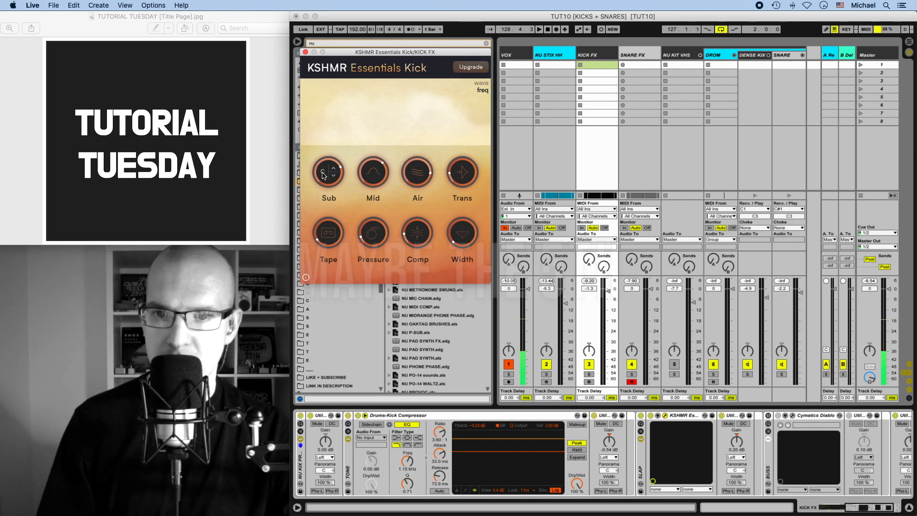
Adjust the Mid, Trans, Tape, Comp and Width amounts in KSHMR Essentials Kick
left_click_drag(373, 164, 411, 190)
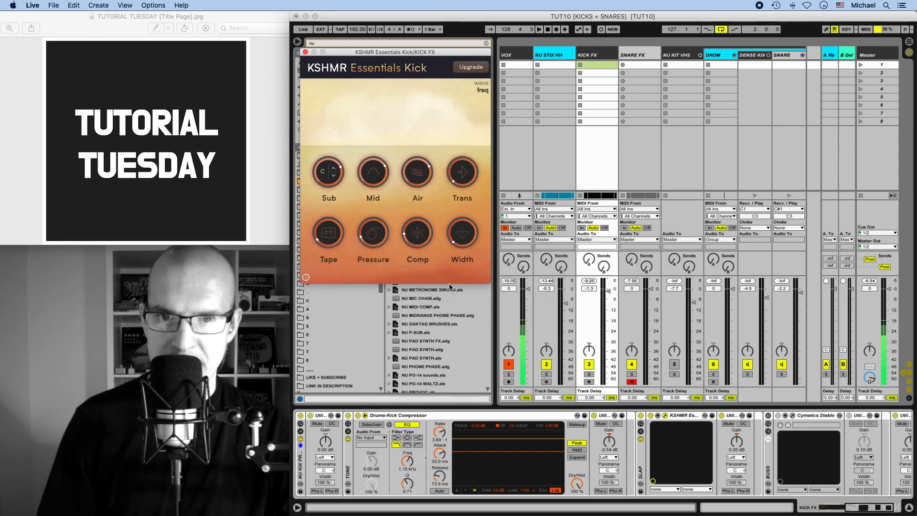
left_click_drag(458, 167, 461, 121)
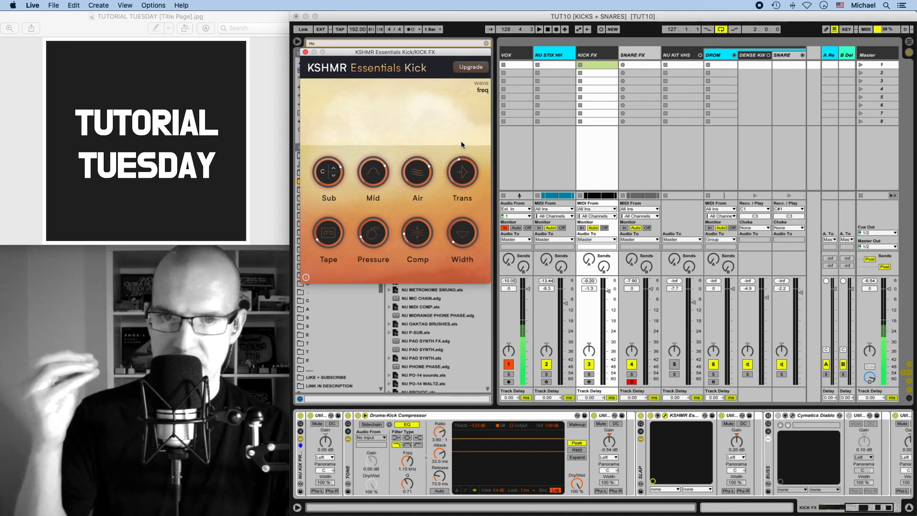
left_click_drag(329, 236, 323, 233)
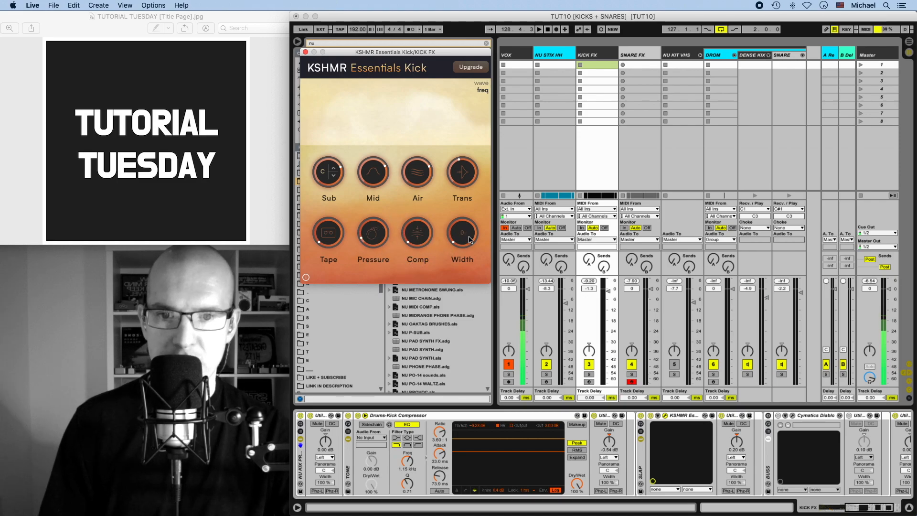
left_click_drag(412, 240, 472, 302)
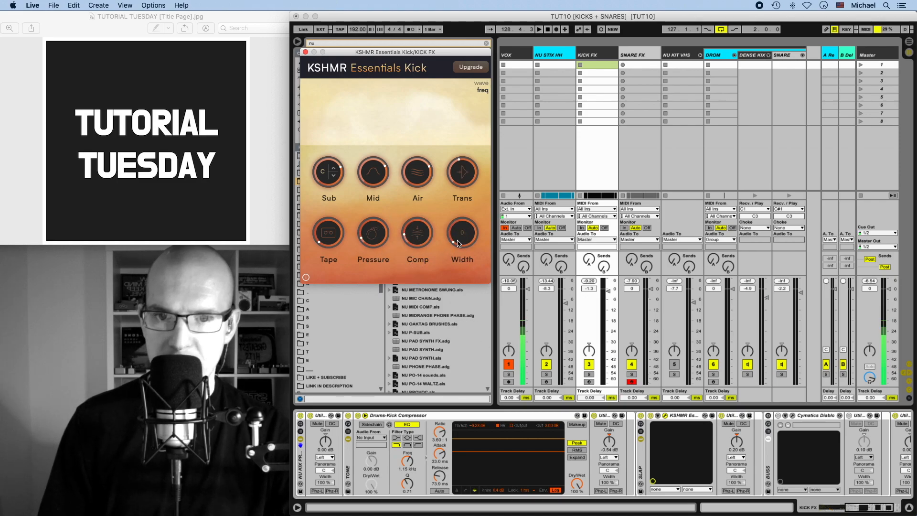
left_click_drag(458, 244, 461, 195)
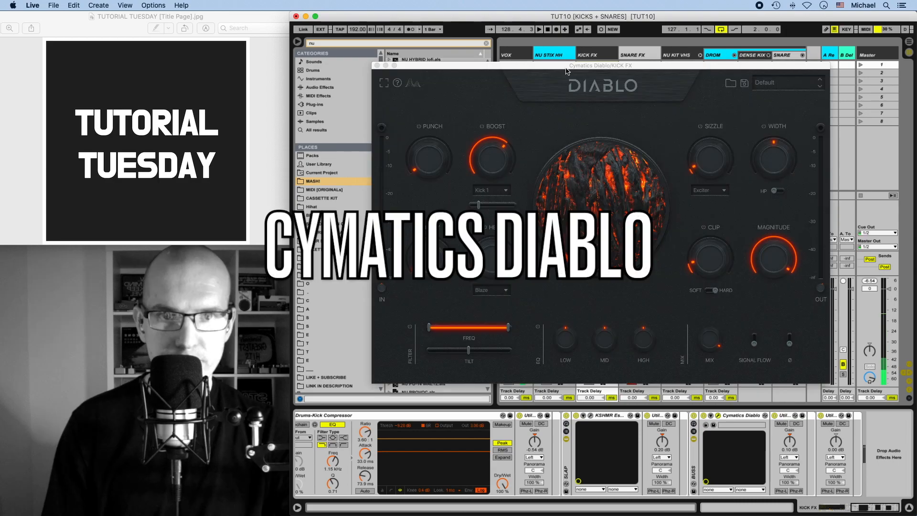
Reposition the Cymatics Diablo window, browse its factory presets and try the Boost frequency at 180 Hz
left_click_drag(526, 68, 491, 66)
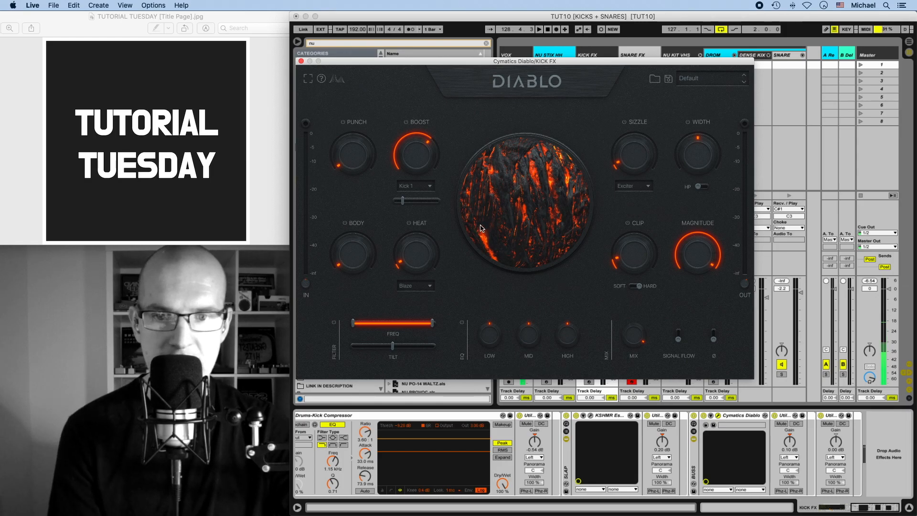
left_click(707, 78)
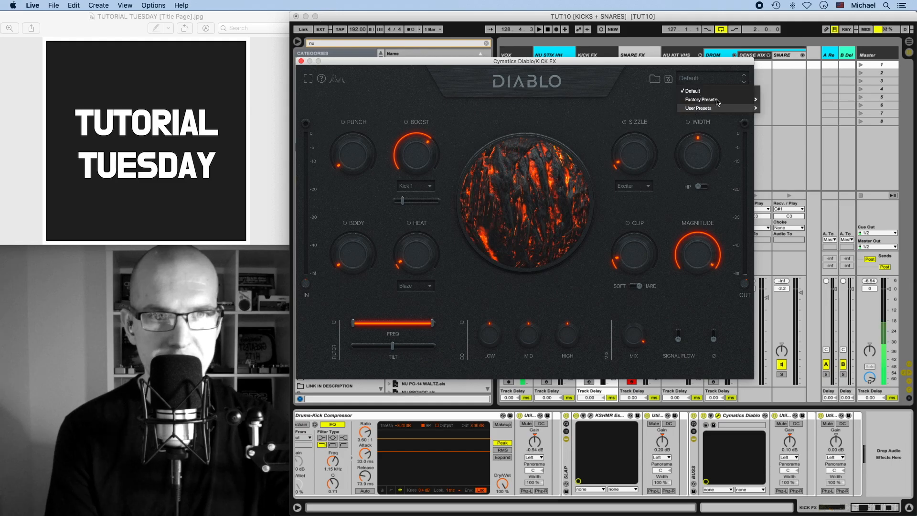
mouse_move(716, 100)
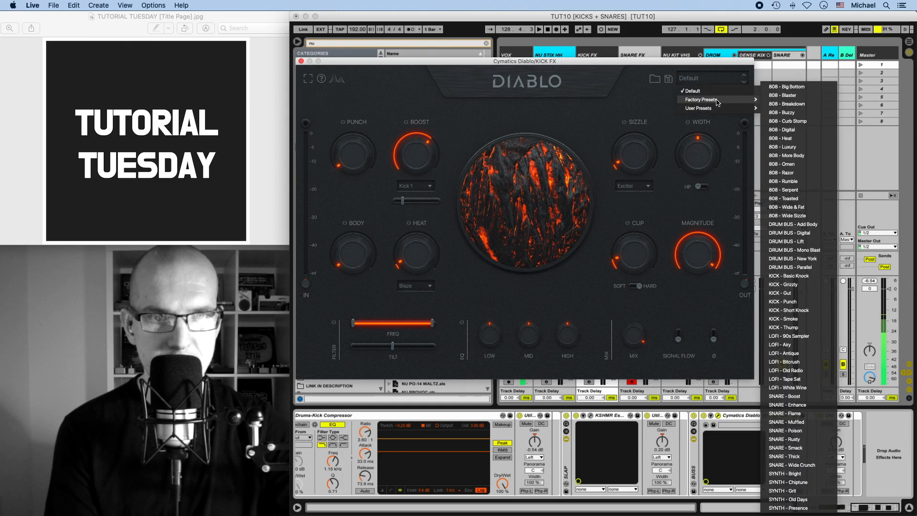
left_click(575, 308)
mouse_move(414, 152)
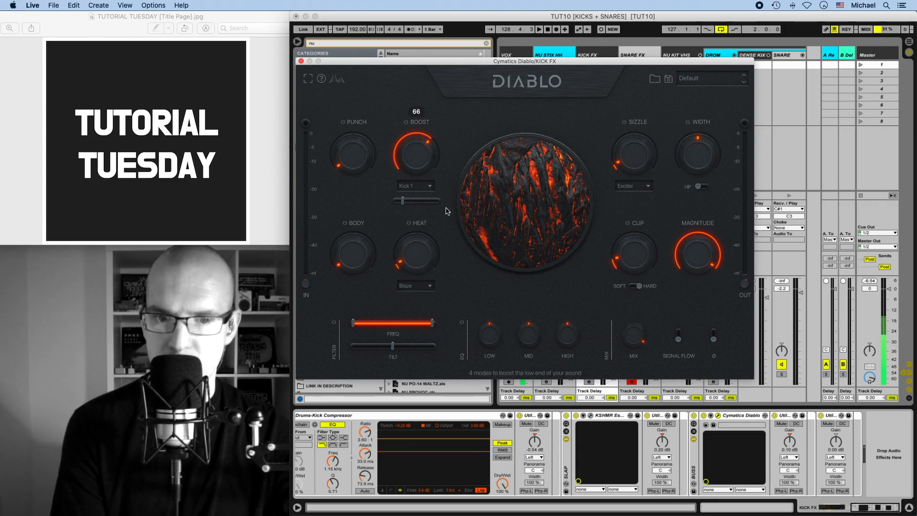
mouse_move(405, 200)
left_mouse_down()
mouse_move(424, 200)
mouse_move(404, 201)
left_mouse_up()
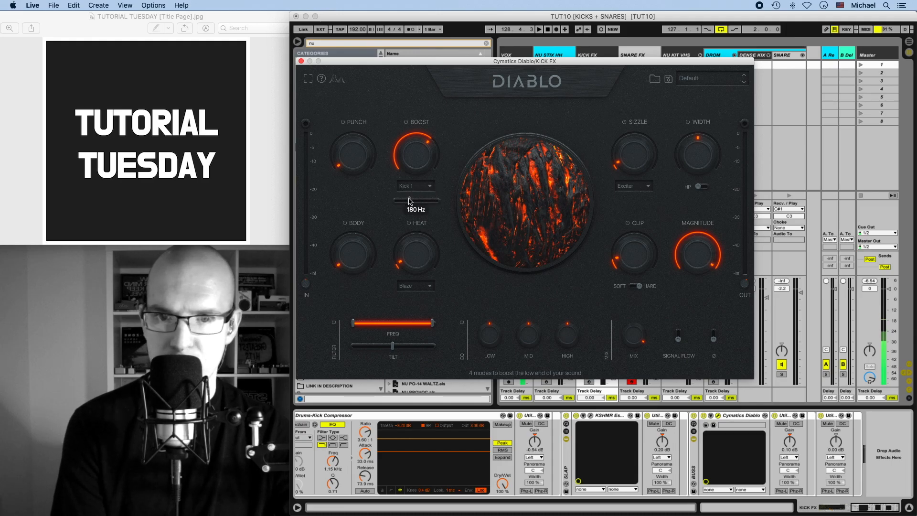
Bring up the KSHMR Essentials Kick window again and close both it and the Cymatics Diablo window
left_click(590, 416)
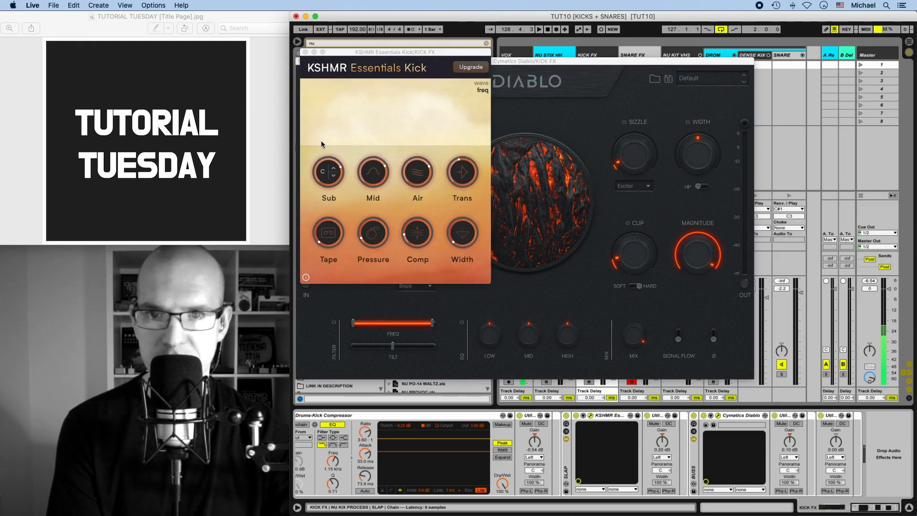
left_click(305, 53)
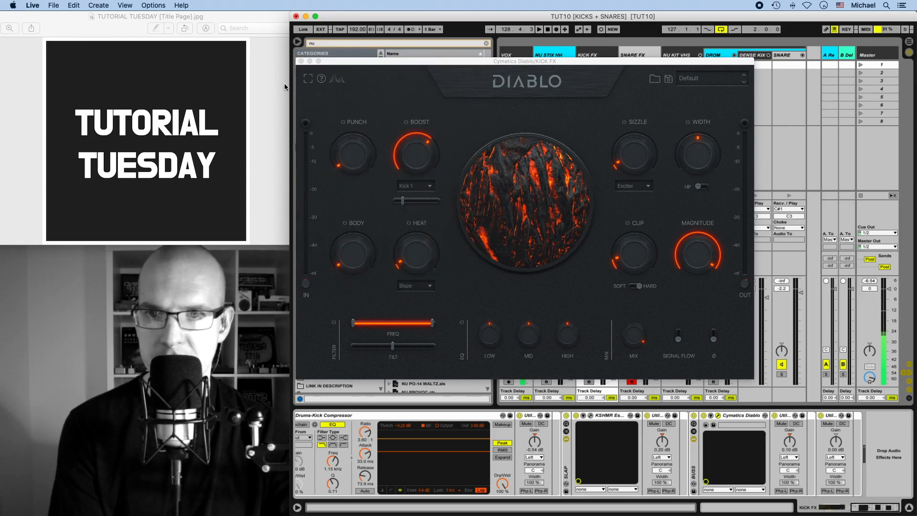
left_click(301, 61)
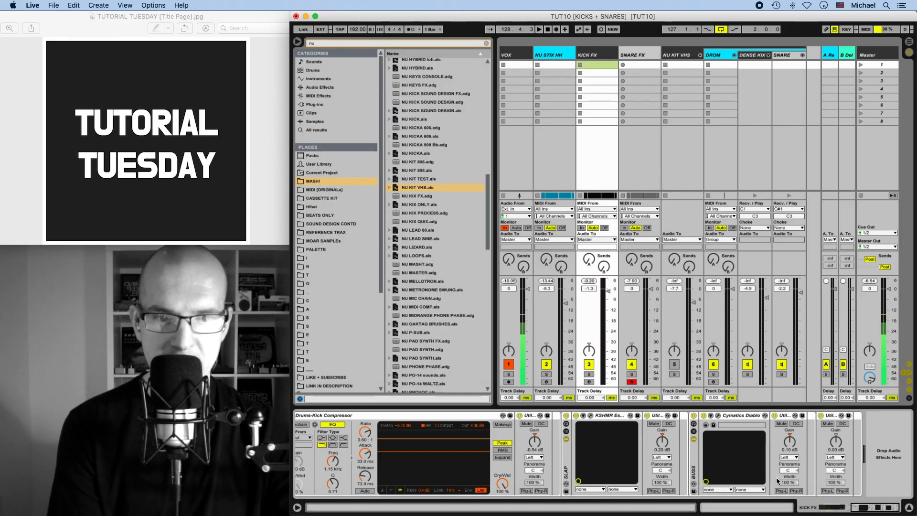
Review the KICK FX device chain and check Cymatics Diablo's output gain, closing its window when done
scroll(777, 481, "left", 5)
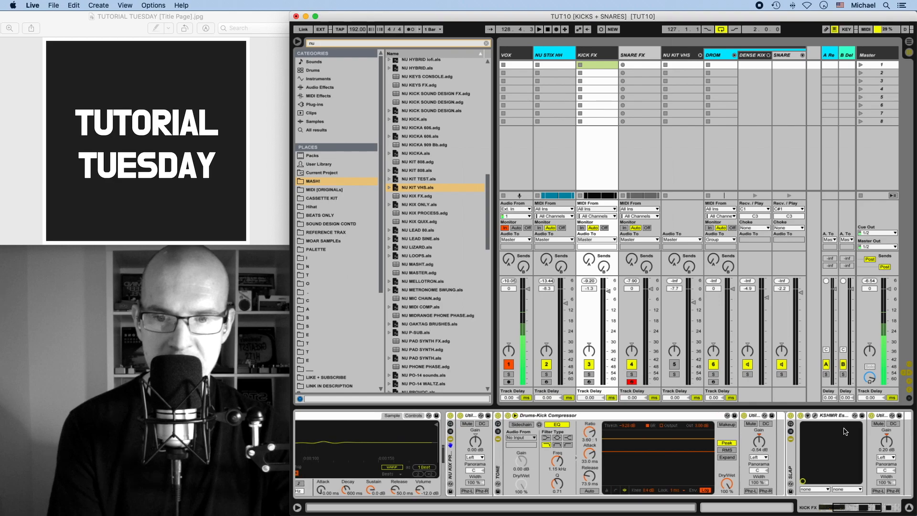
scroll(683, 454, "right", 5)
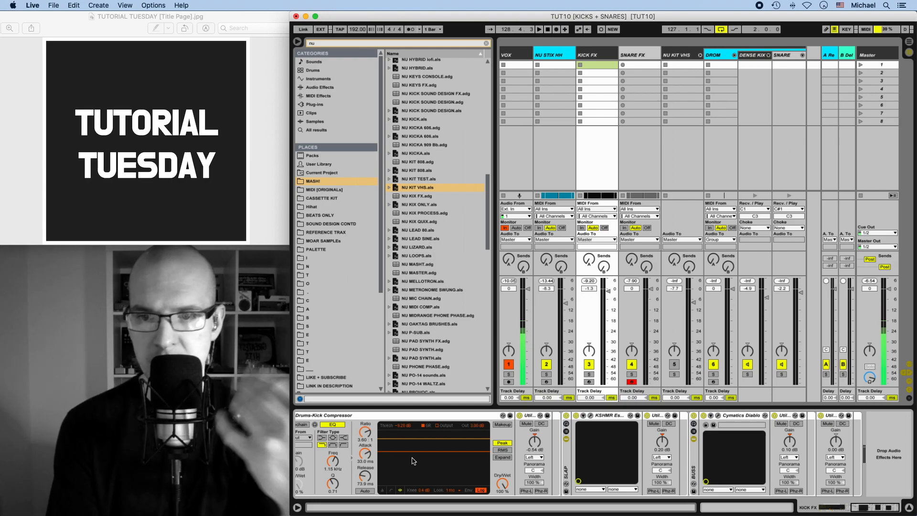
key("super+alt+p")
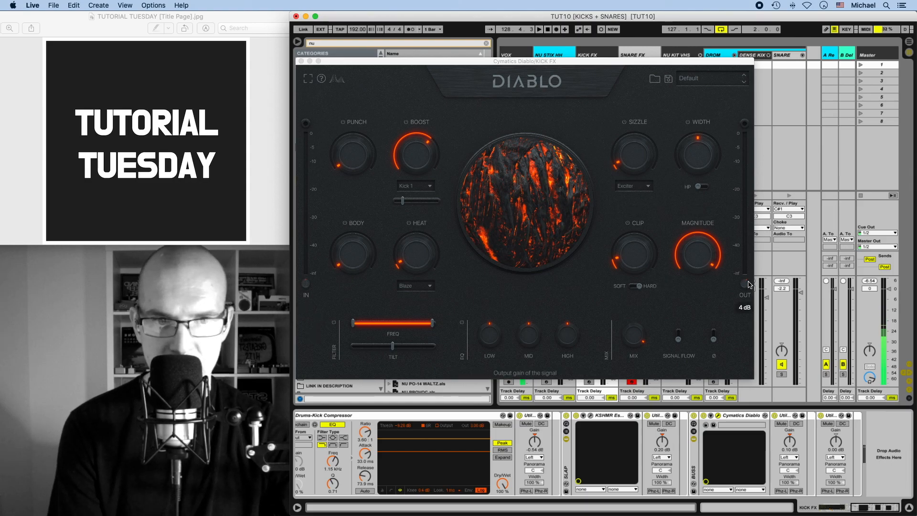
left_click(301, 61)
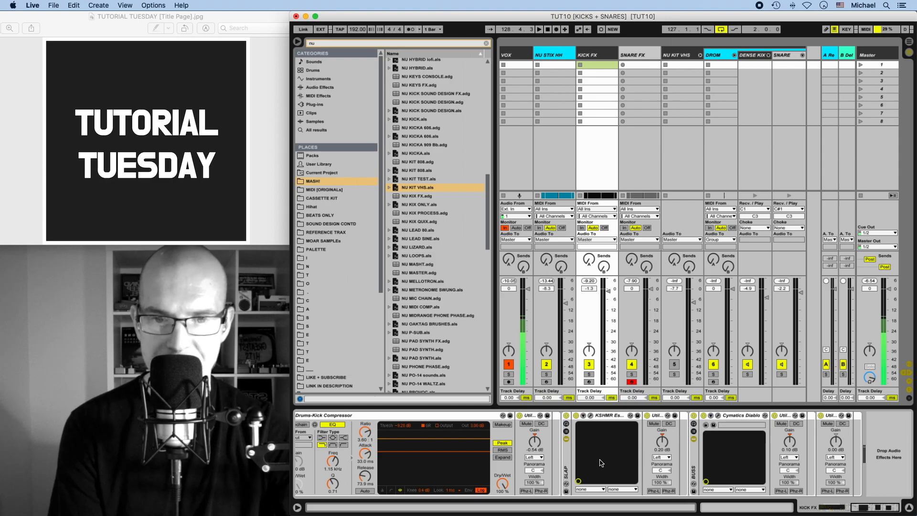
Switch the Utility after KSHMR Essentials Kick off and back on, and turn off the last Utility in the KICK FX chain
left_click(647, 416)
left_click(647, 416)
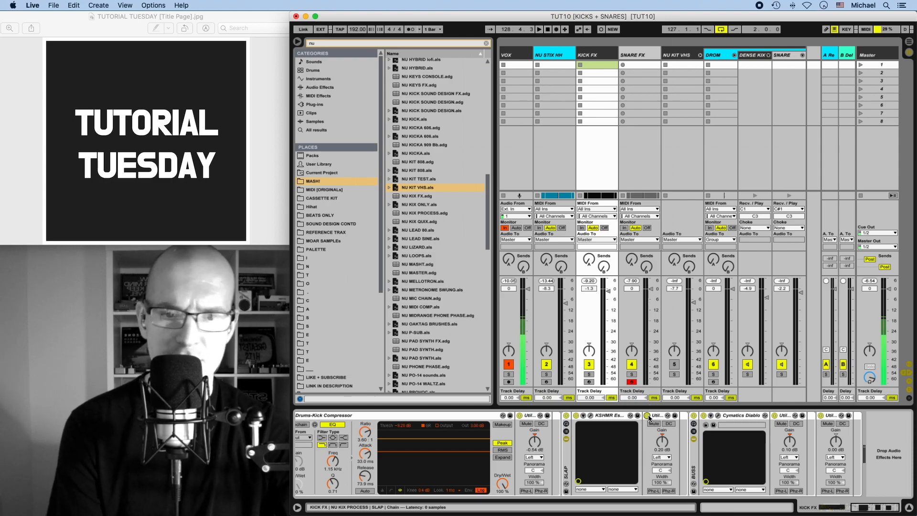
left_click(821, 415)
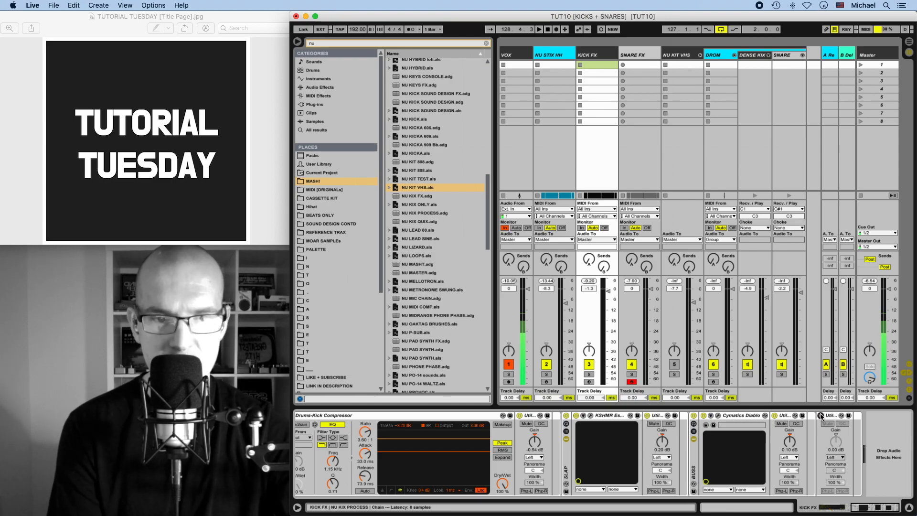